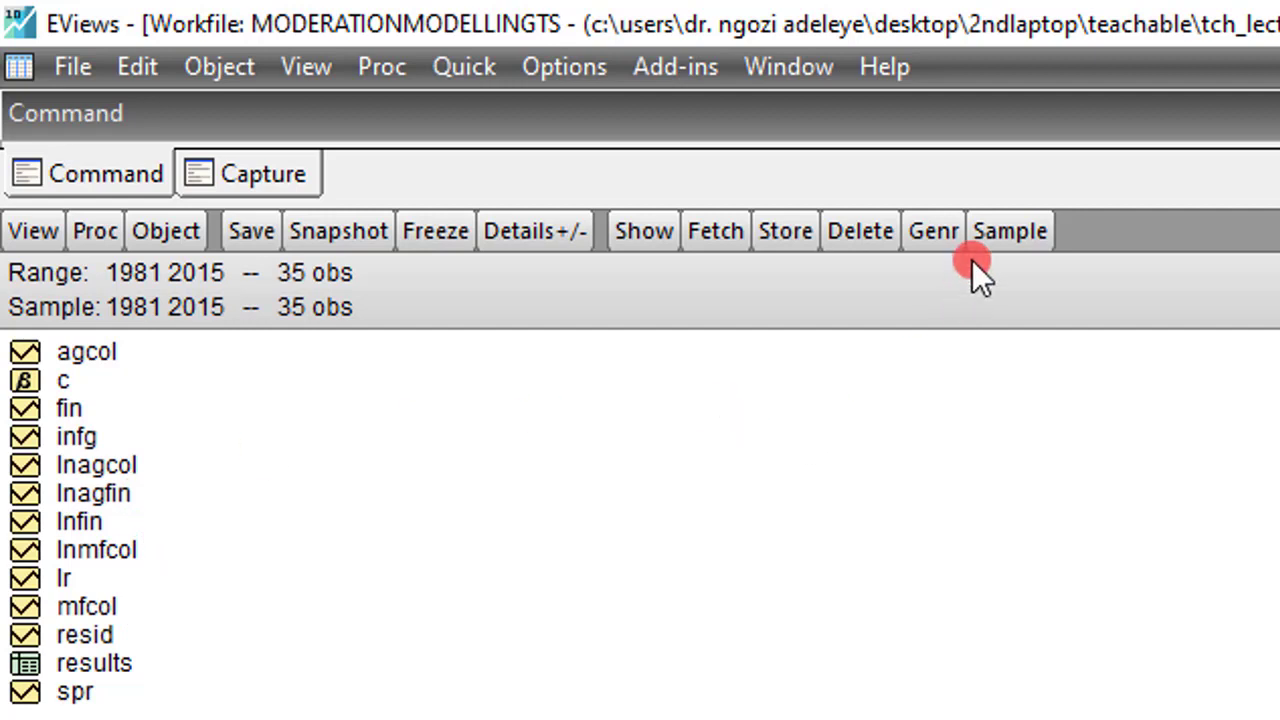
Step: Generate the series lnfin2 with the equation lnfin2=log(fin) over 1981–2015
left_click(937, 233)
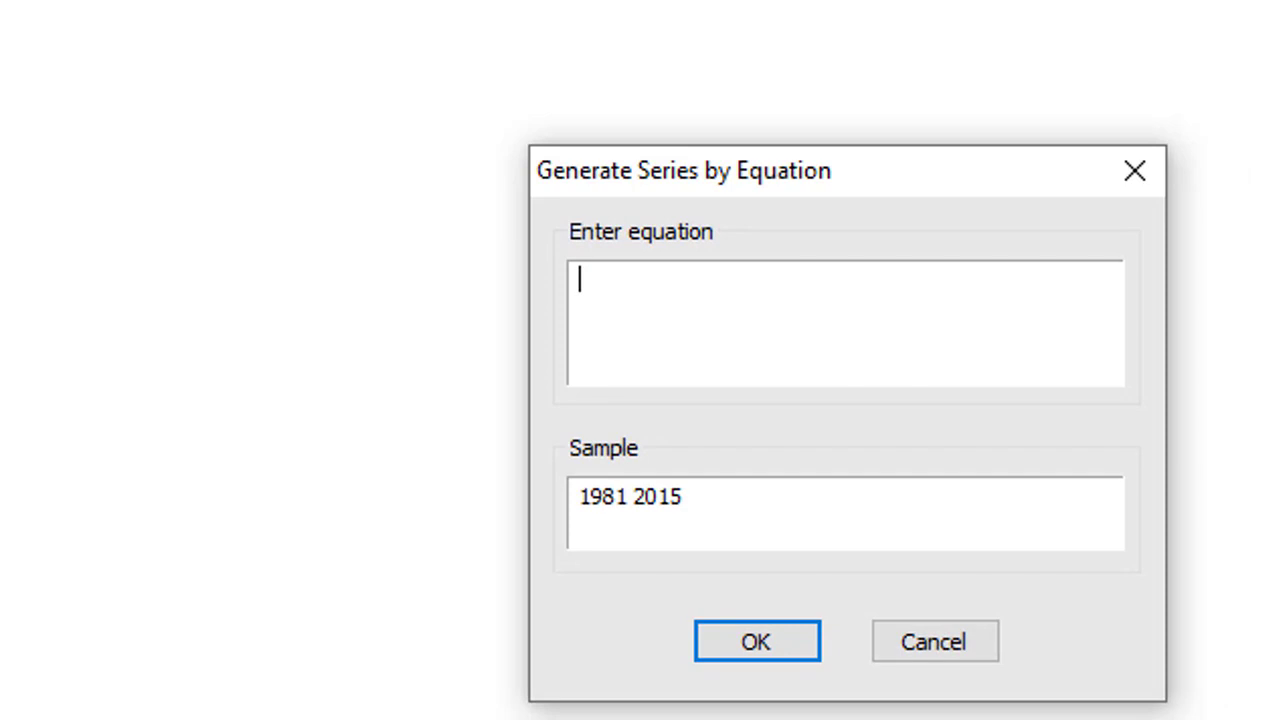
left_click(871, 248)
type("Infin2")
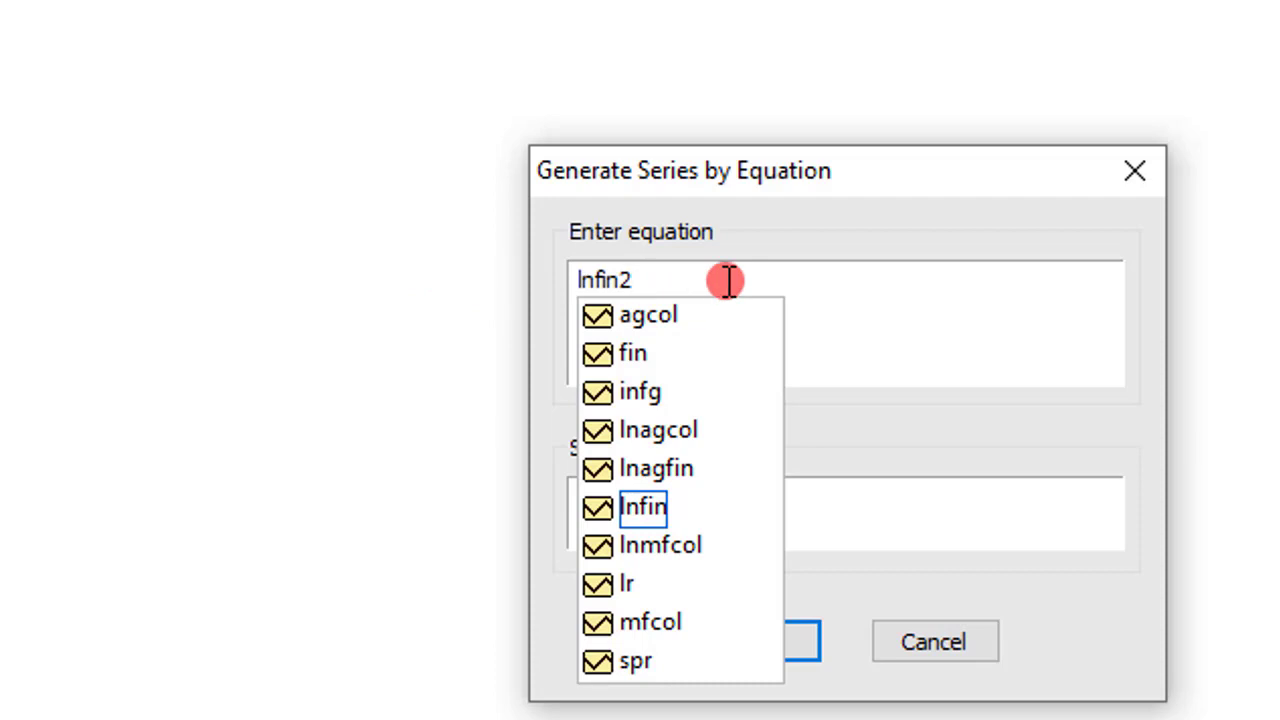
type("=")
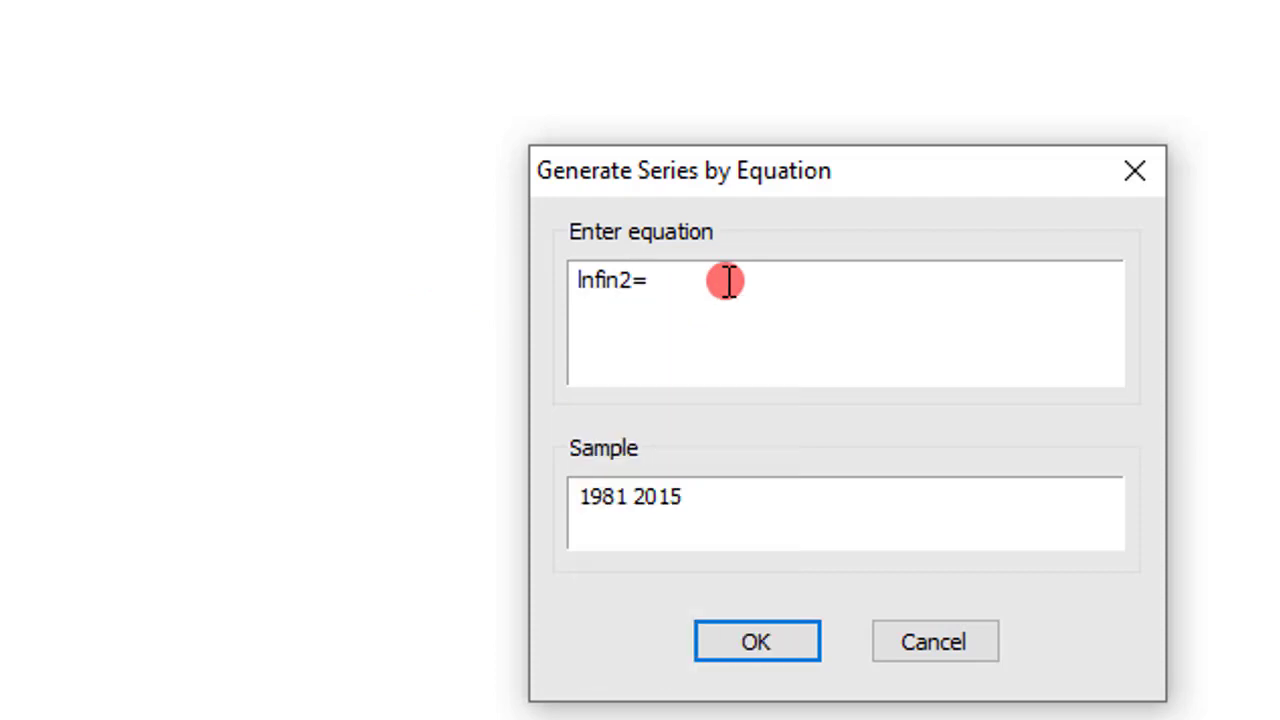
type("log(fin)")
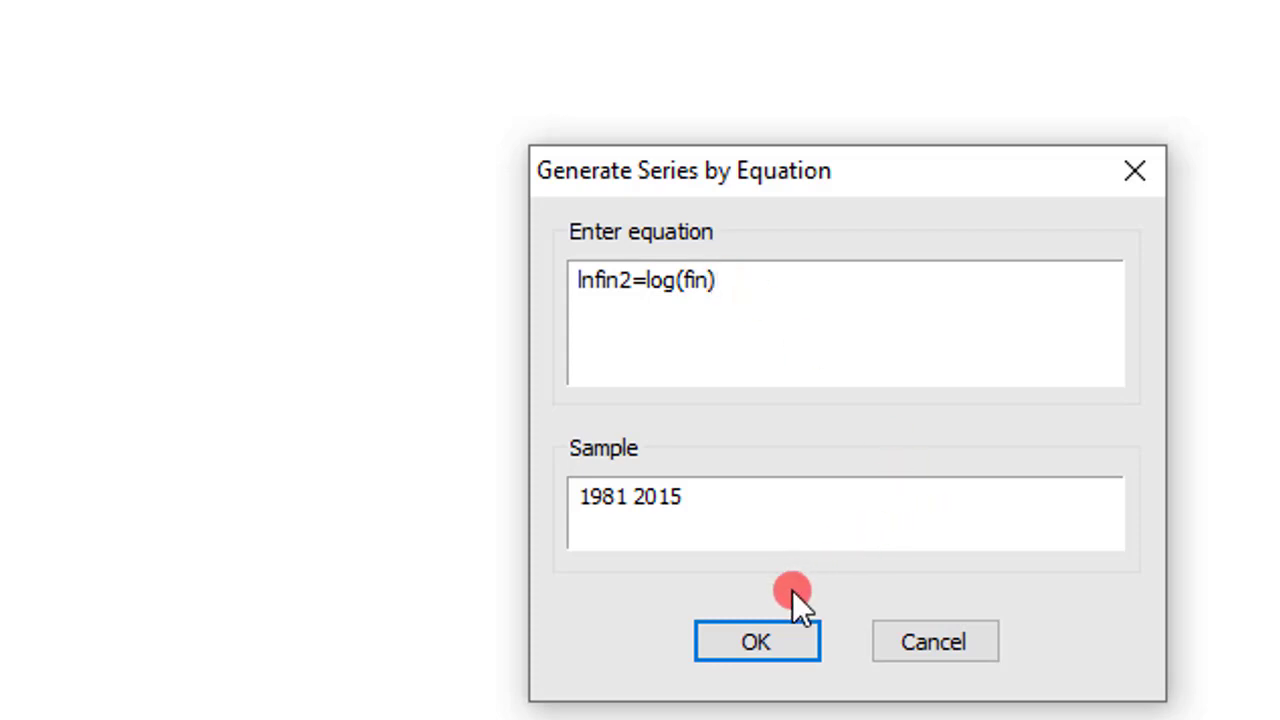
left_click(772, 640)
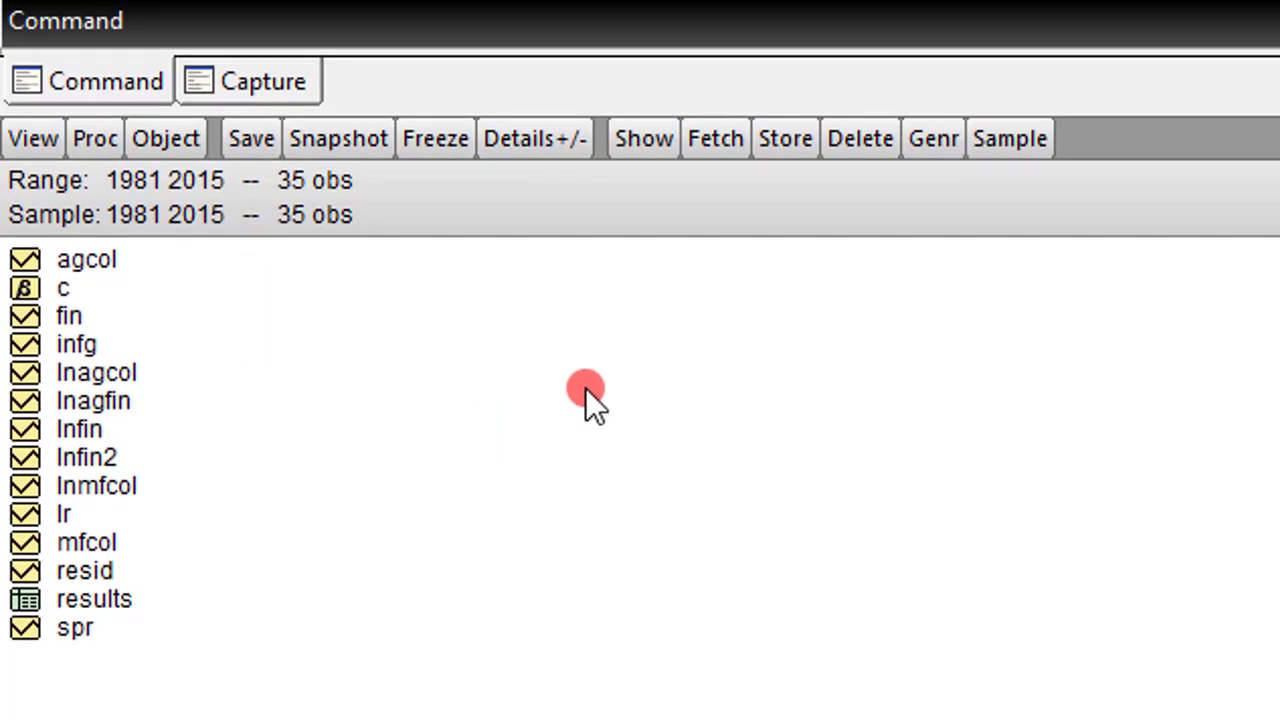
Step: Generate the interaction series with the equation lnag_lnfin=lnagcol*lnfin
left_click(931, 138)
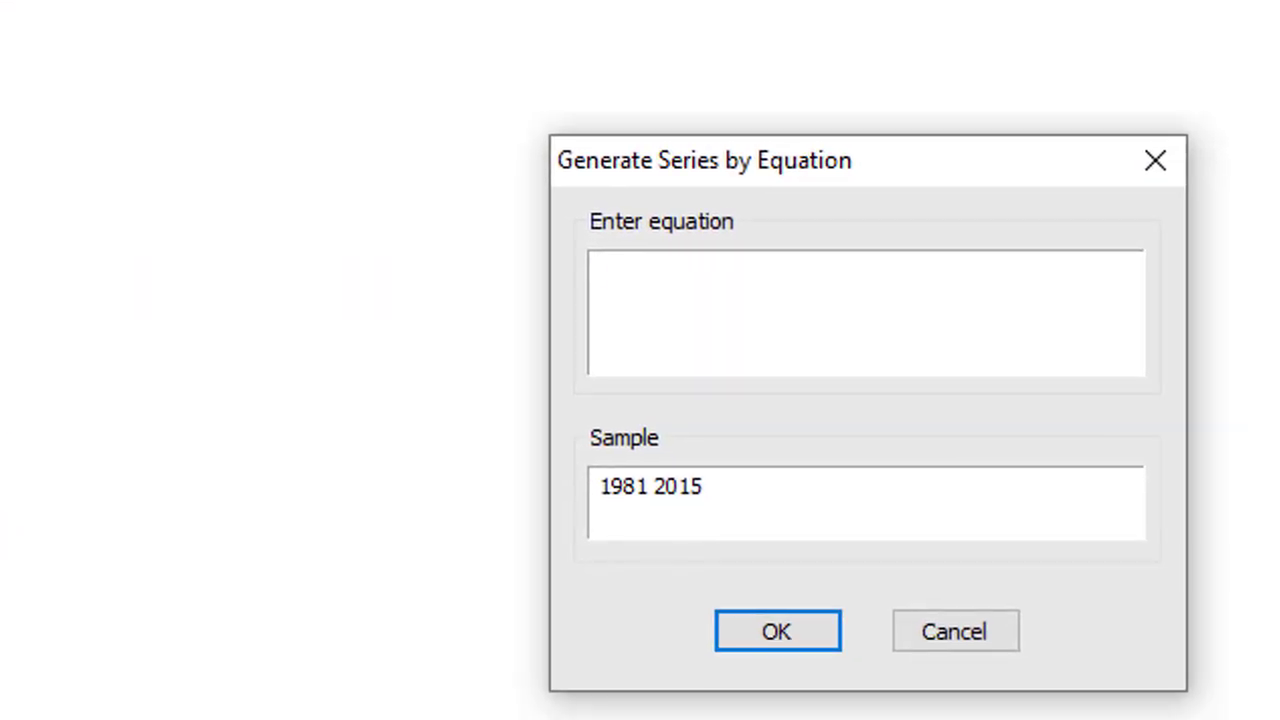
type("ln")
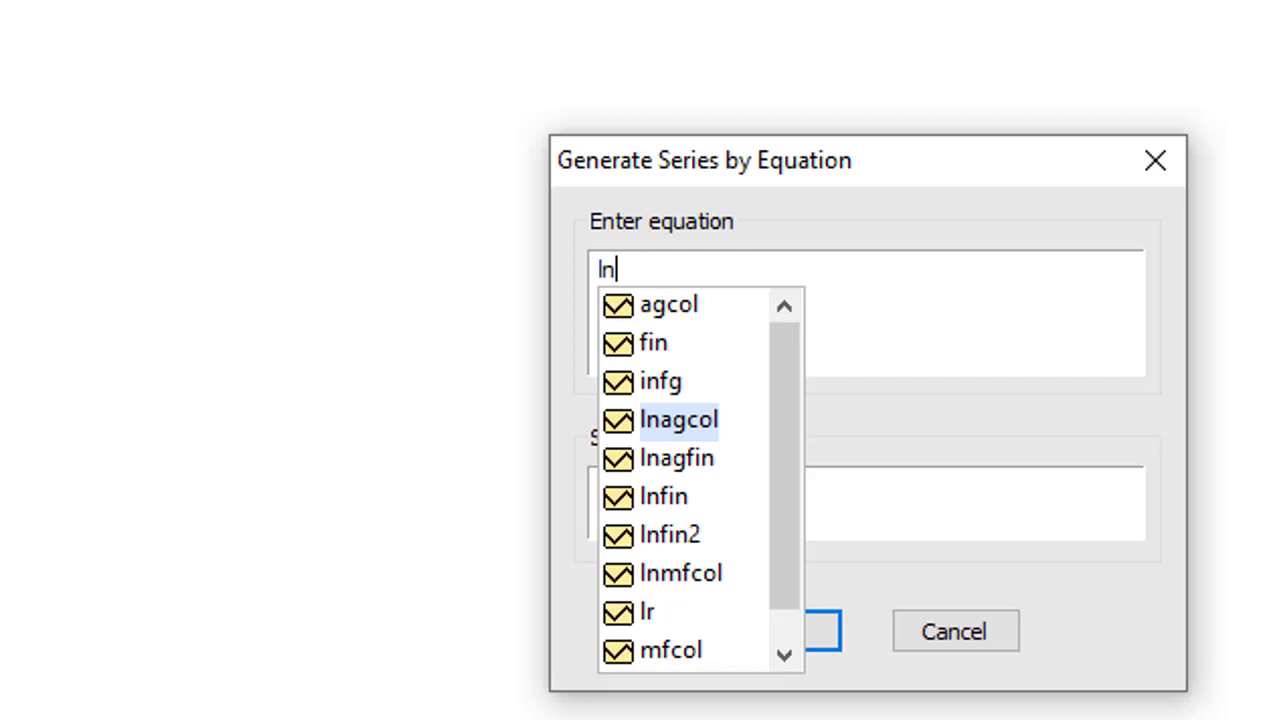
type("ag_")
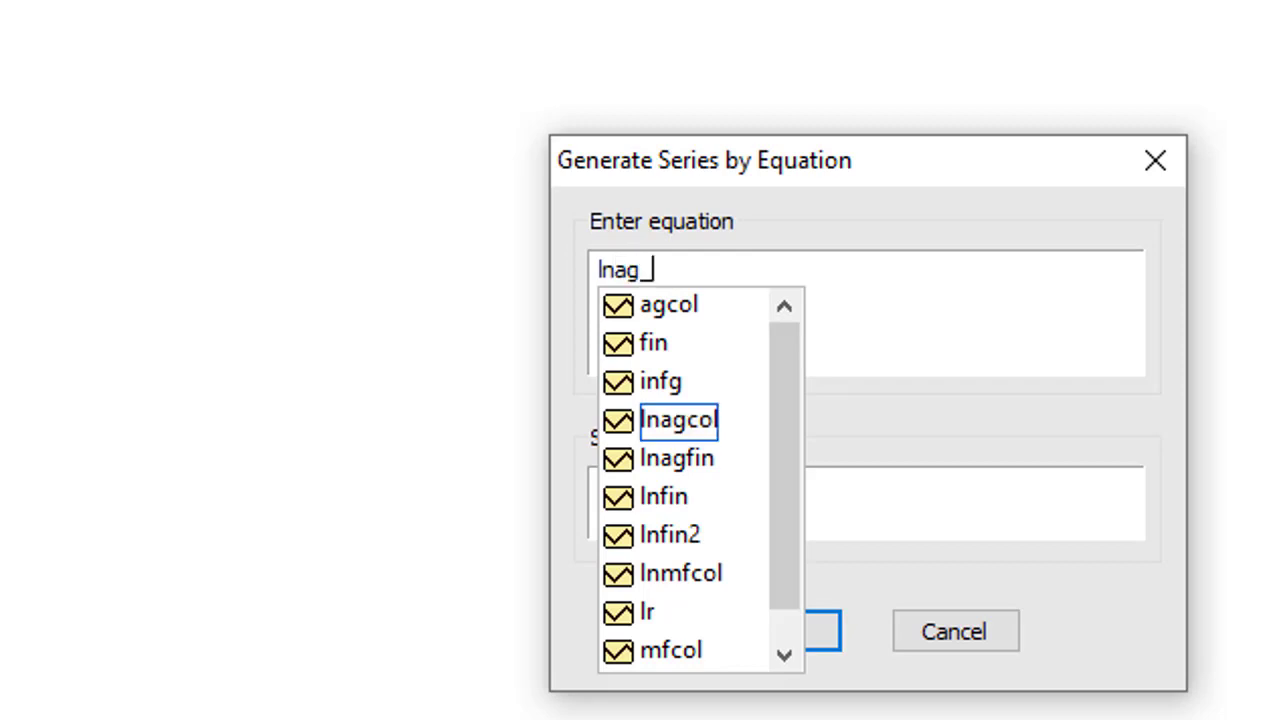
type("lnfin=")
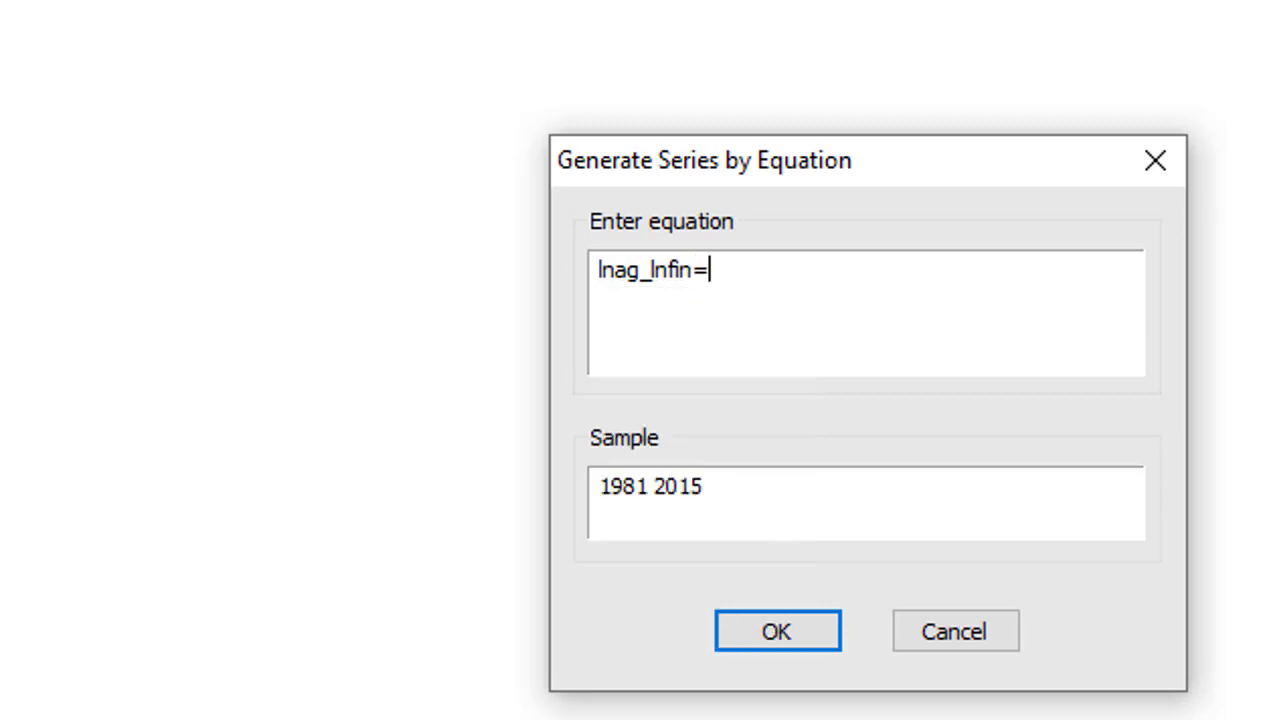
type("lnagcol")
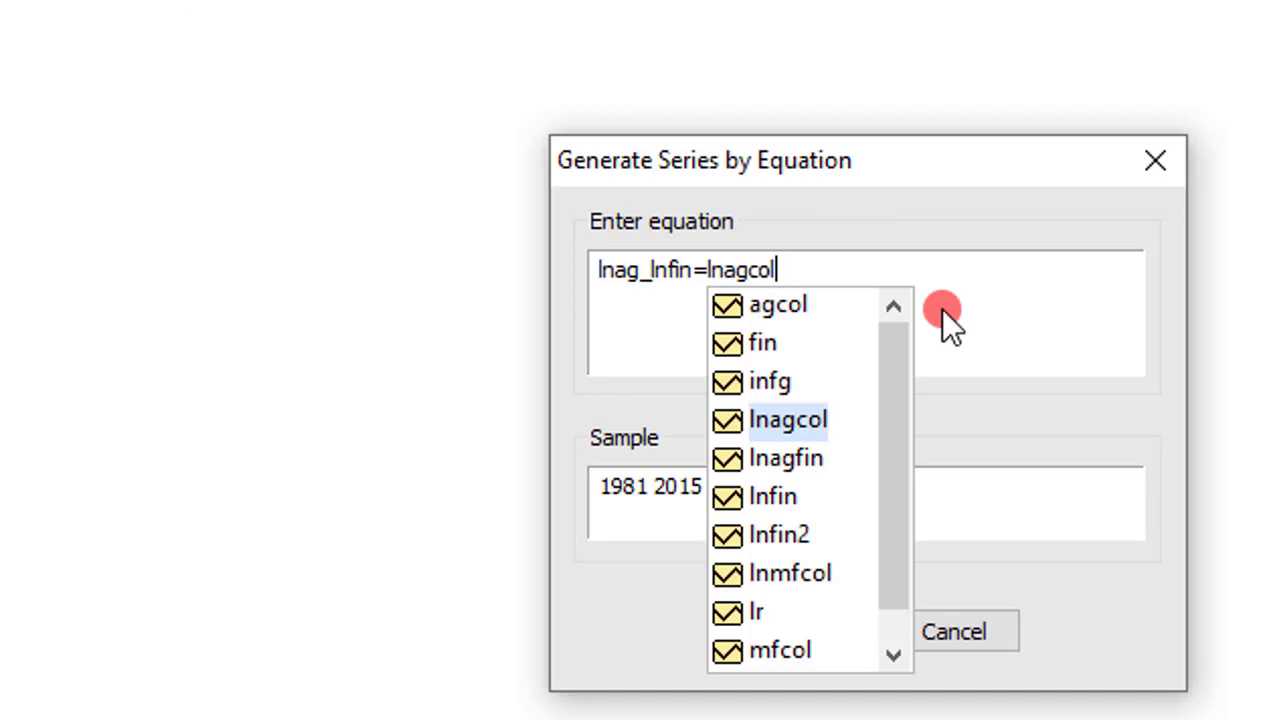
type("*lnfin")
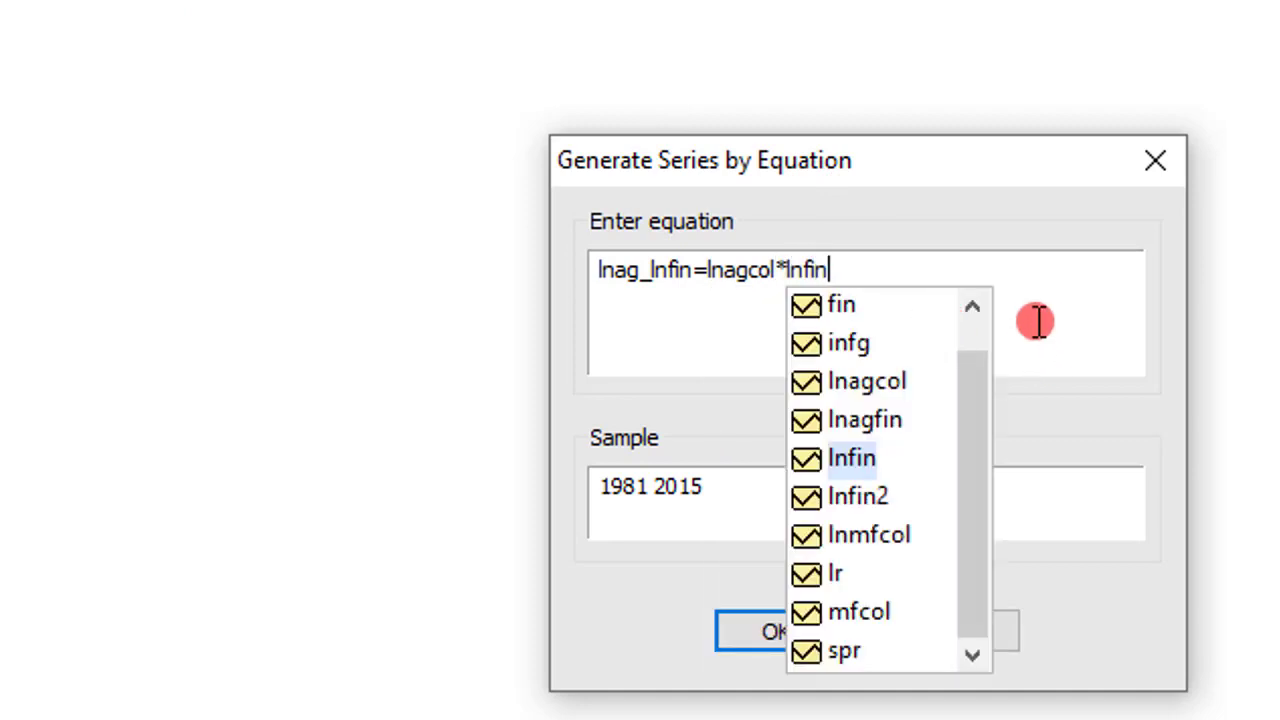
left_click(950, 328)
left_click(786, 633)
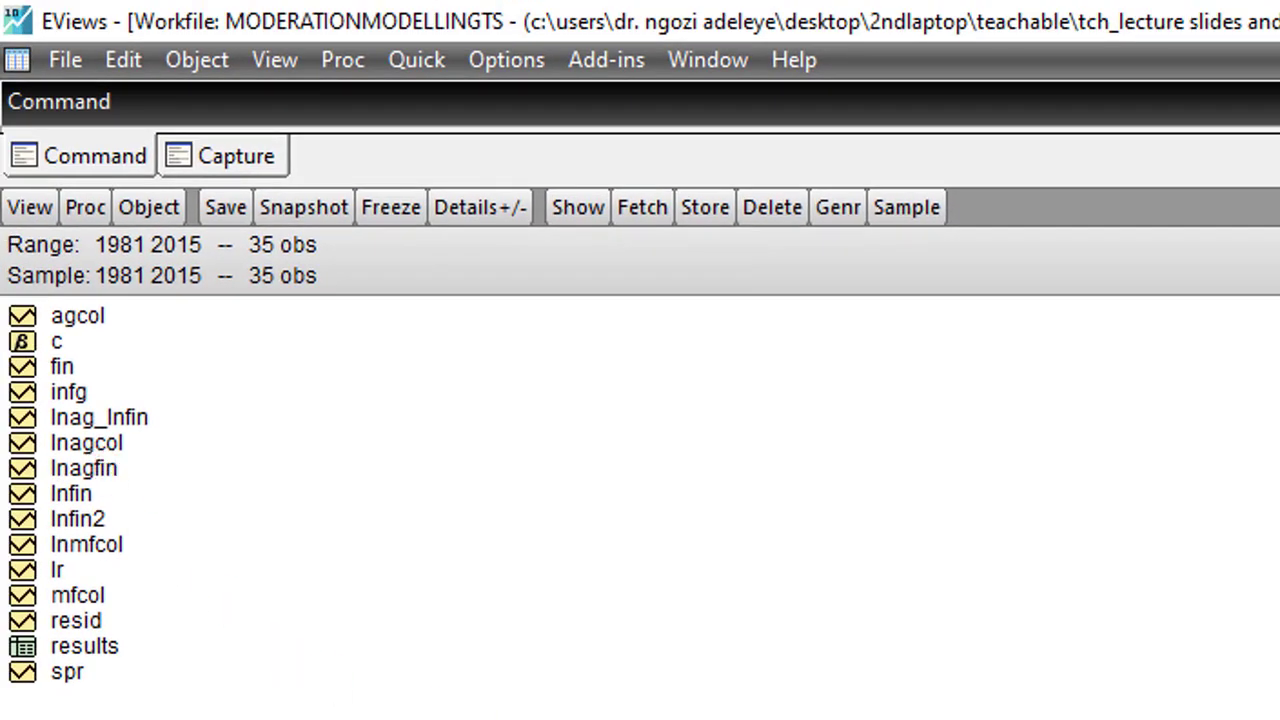
Step: In Quick > Estimate Equation, enter the specification lnmfcol c lnagcol lnfin lnagfin
left_click(790, 588)
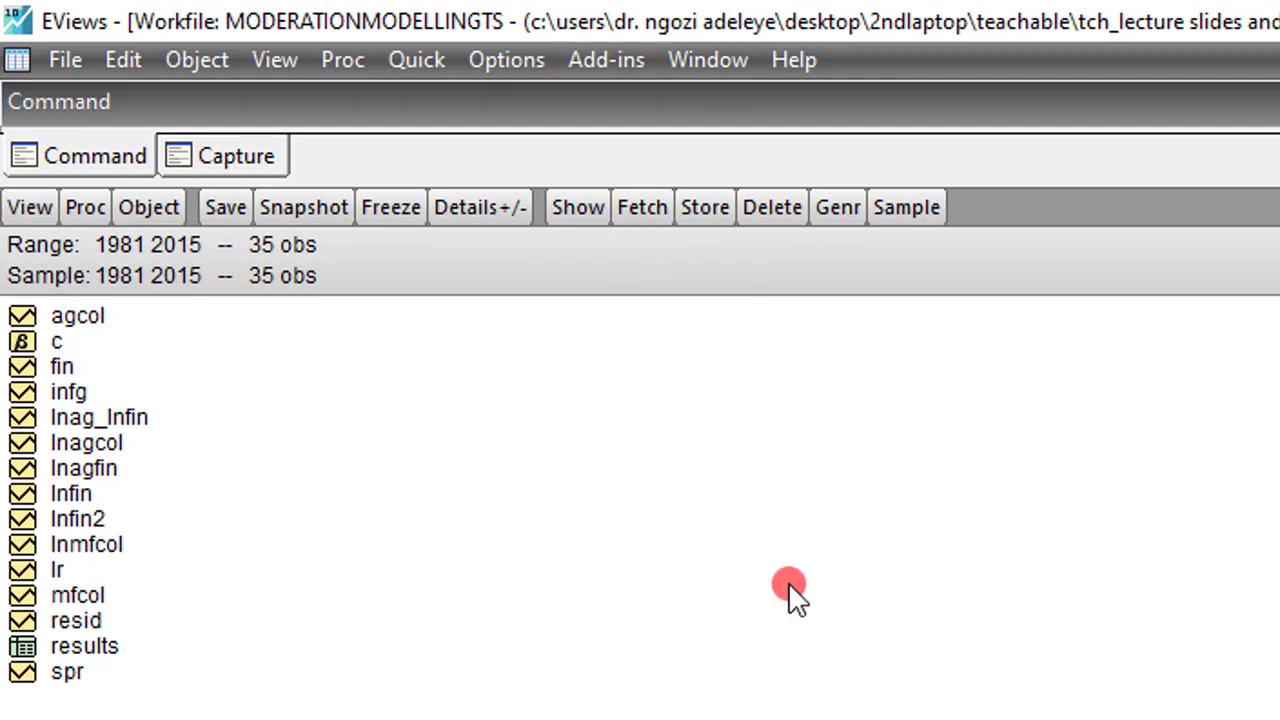
left_click(402, 66)
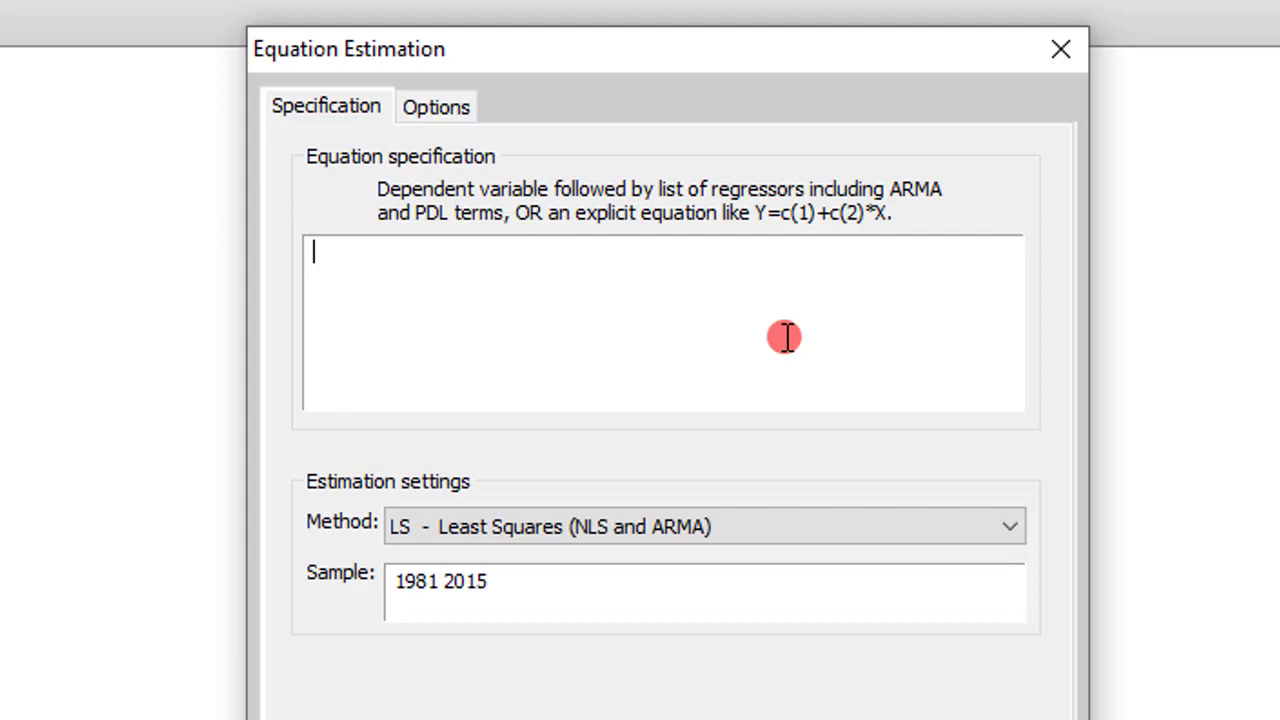
type("lnmfcol c")
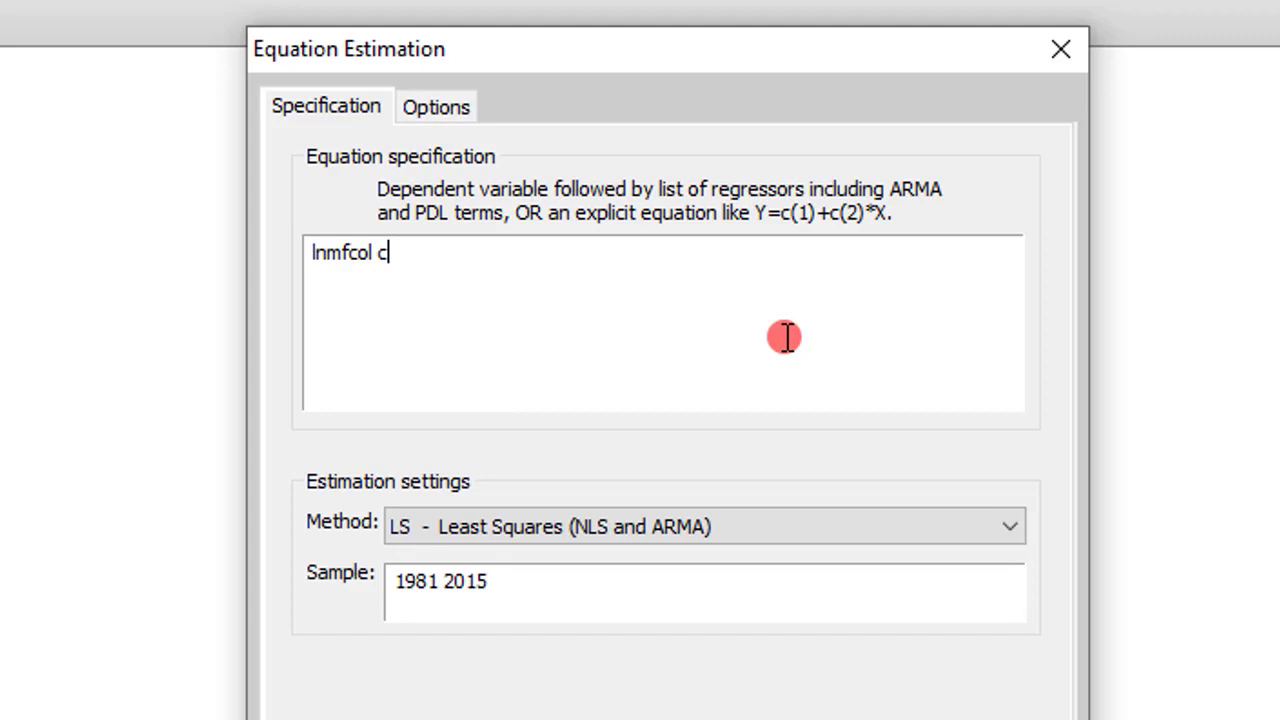
type(" lnag")
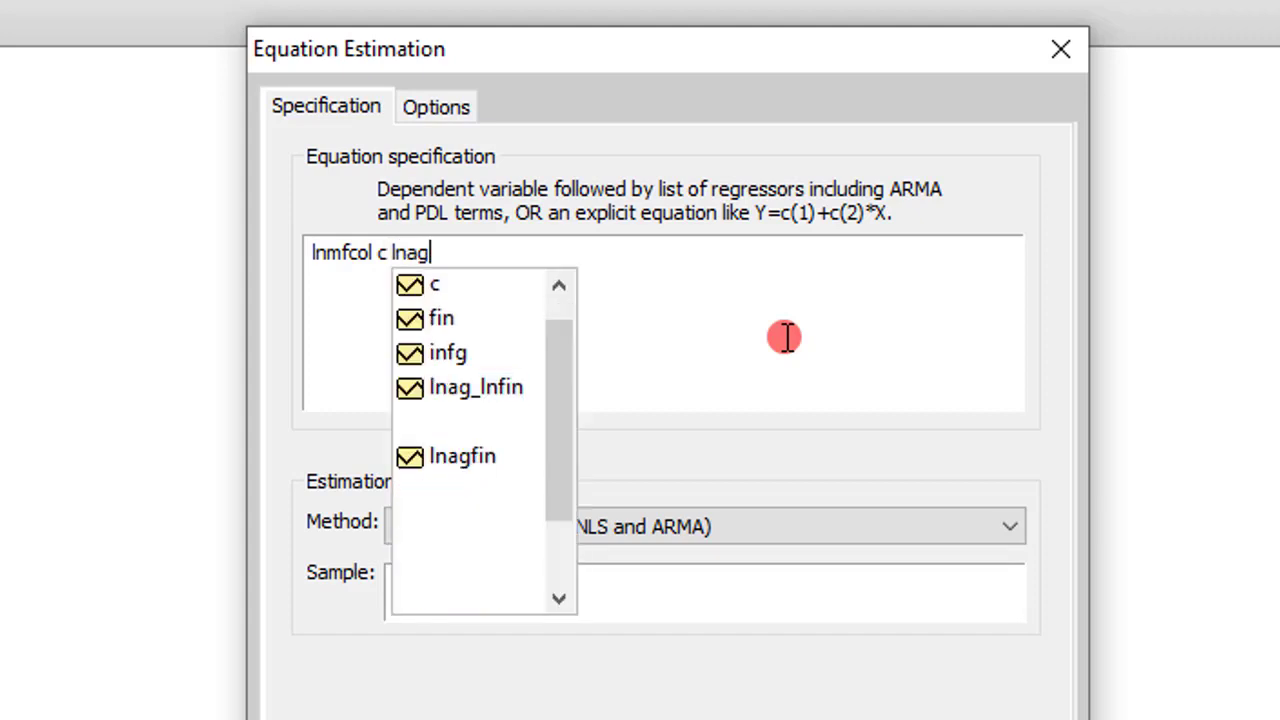
type("col")
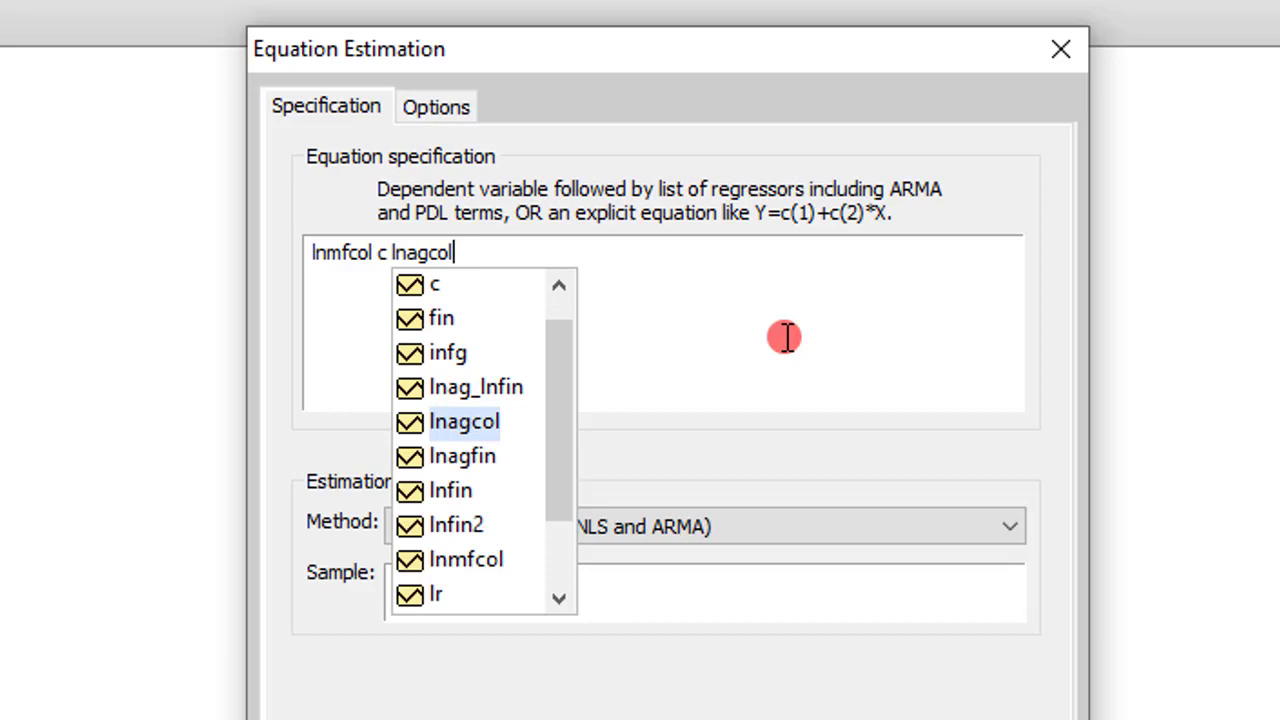
type(" l")
type("nf")
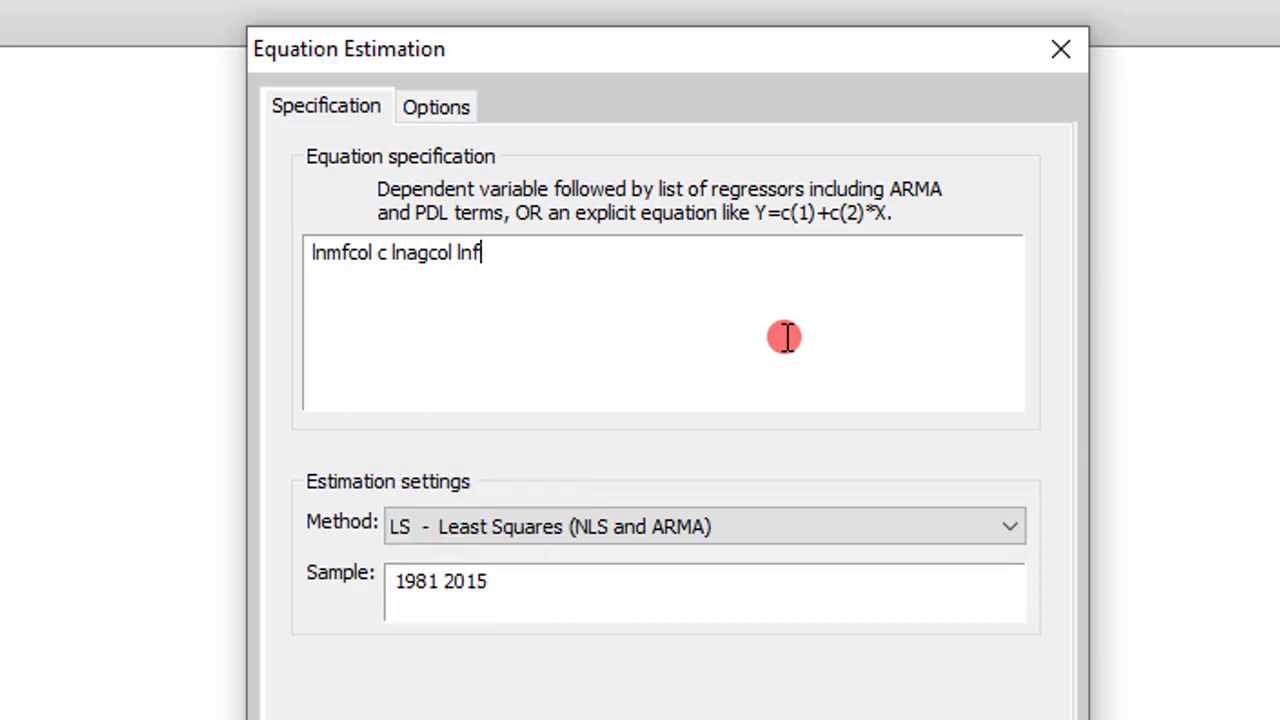
type("in ln")
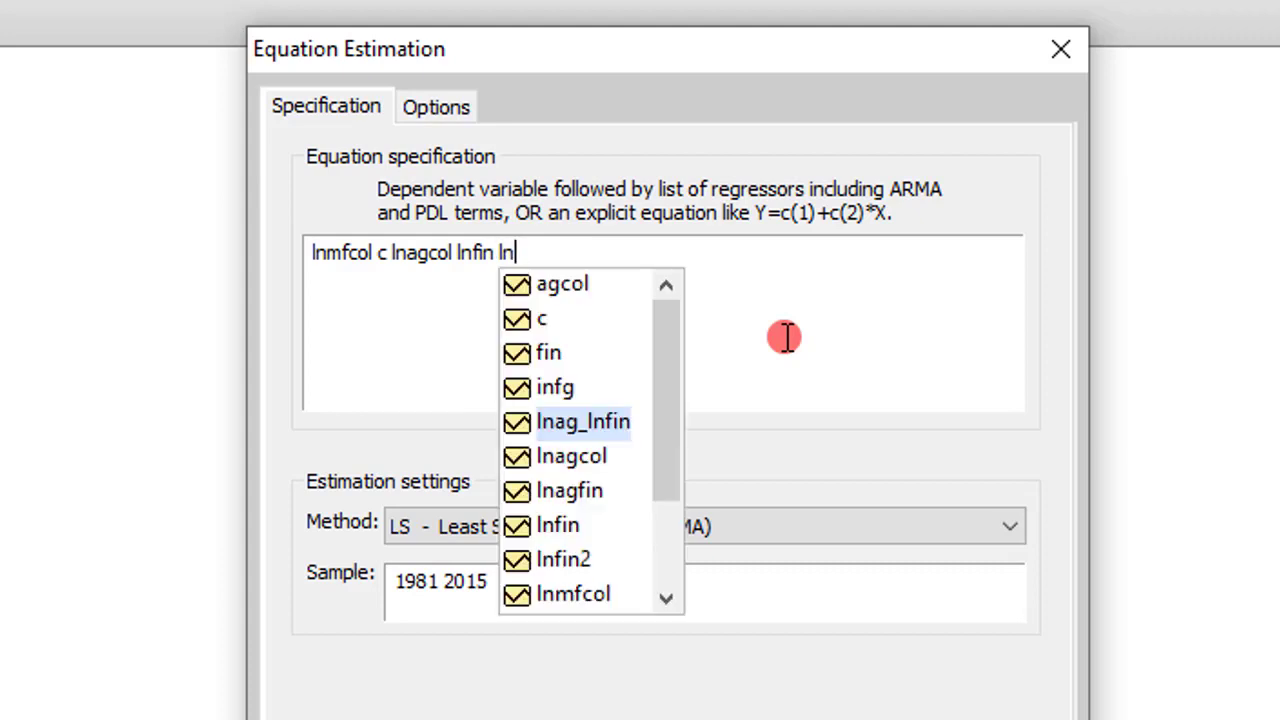
type("agfin")
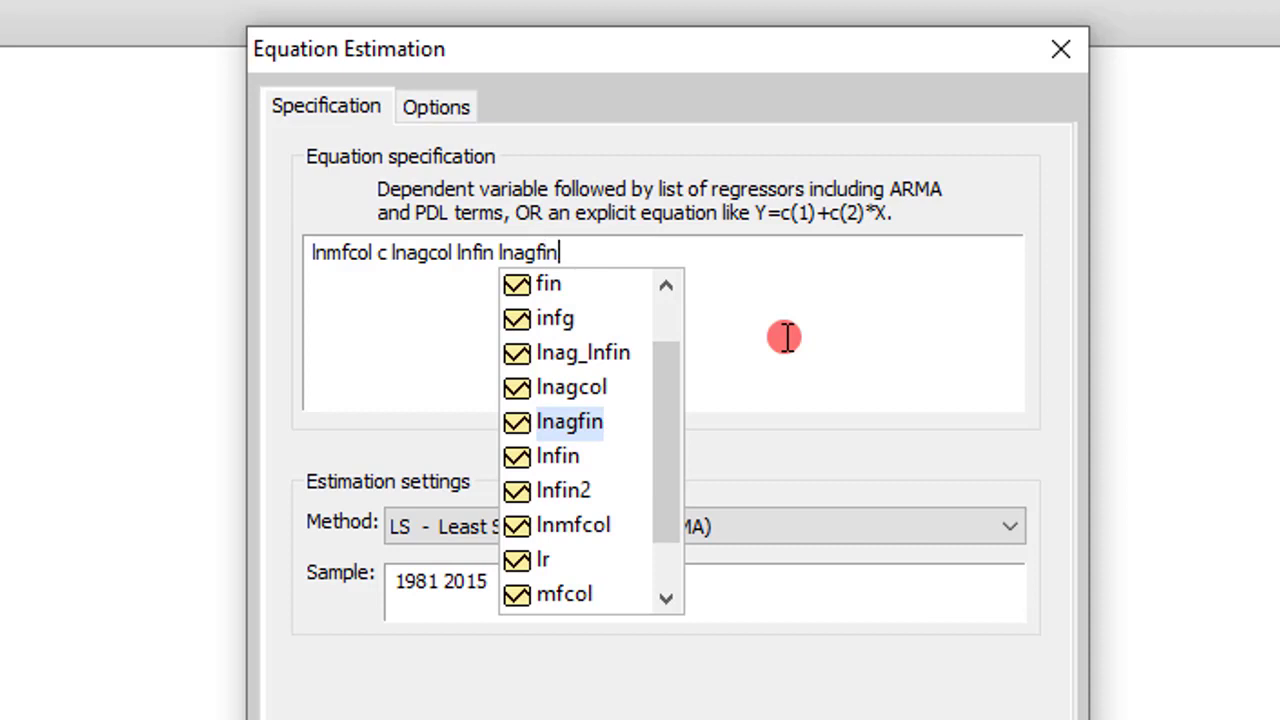
left_click(946, 320)
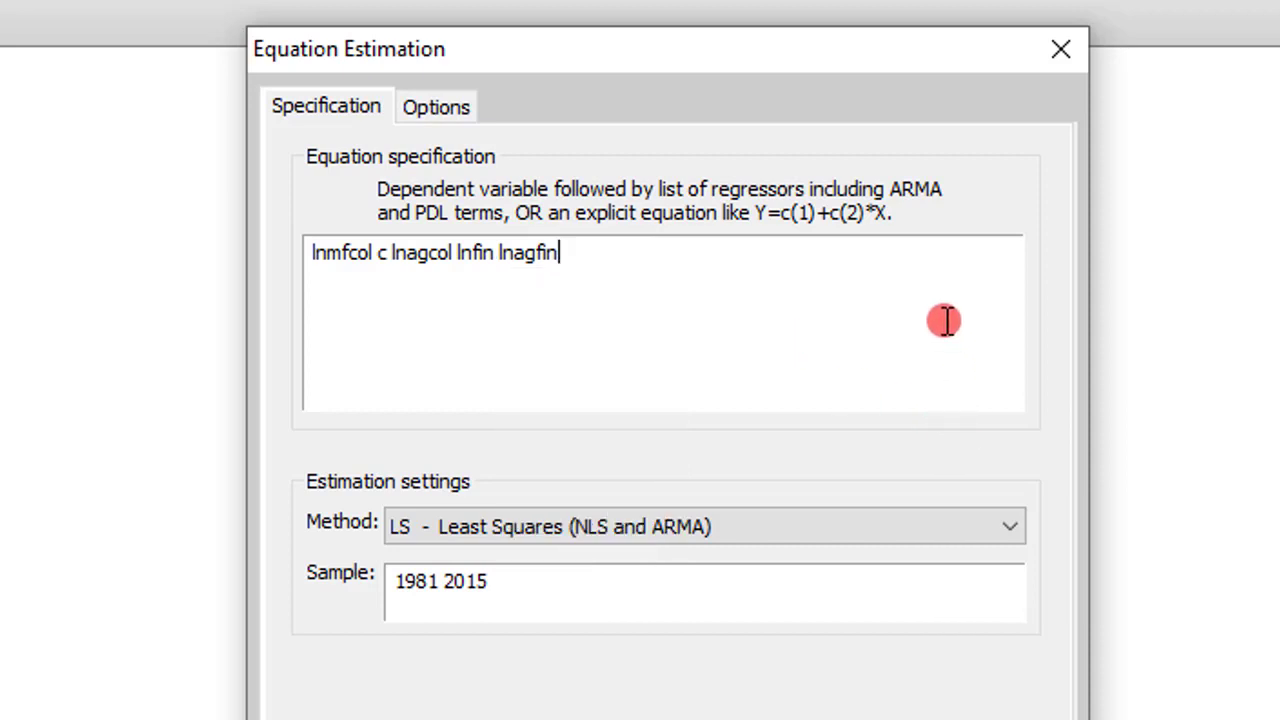
Step: Set the equation's coefficient covariance method to Huber-White on the Options tab
left_click(429, 111)
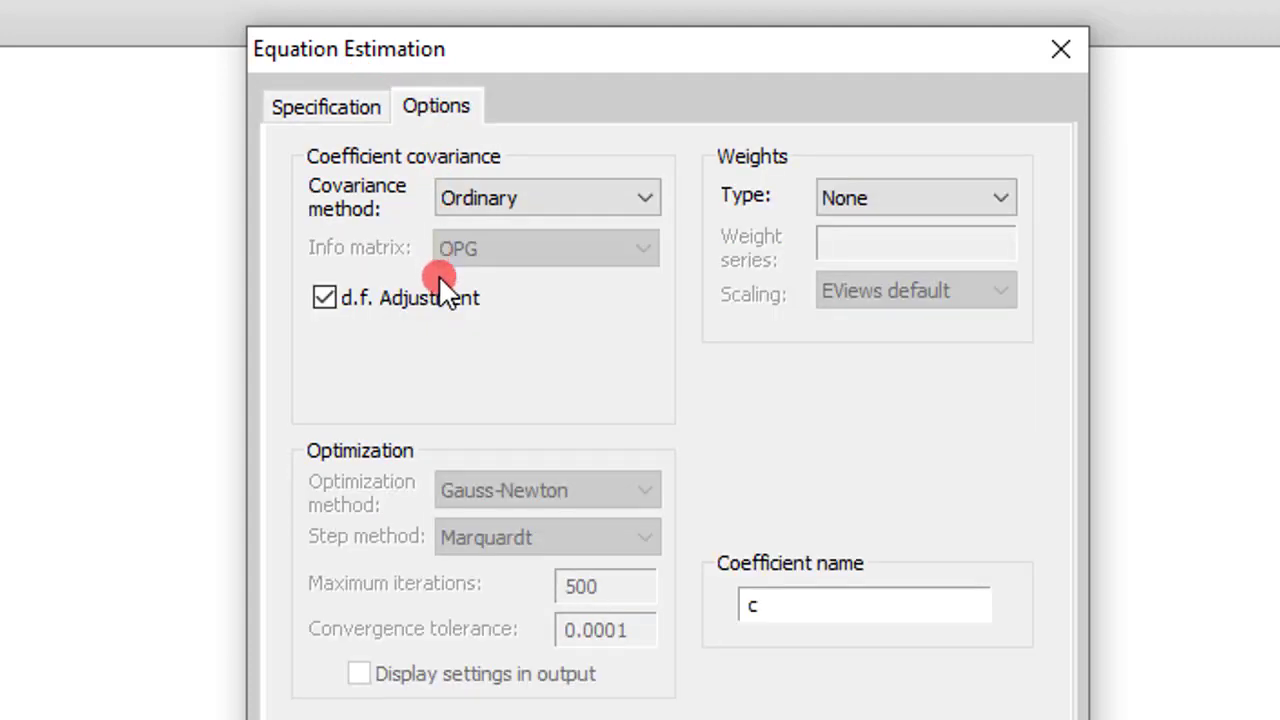
left_click(495, 193)
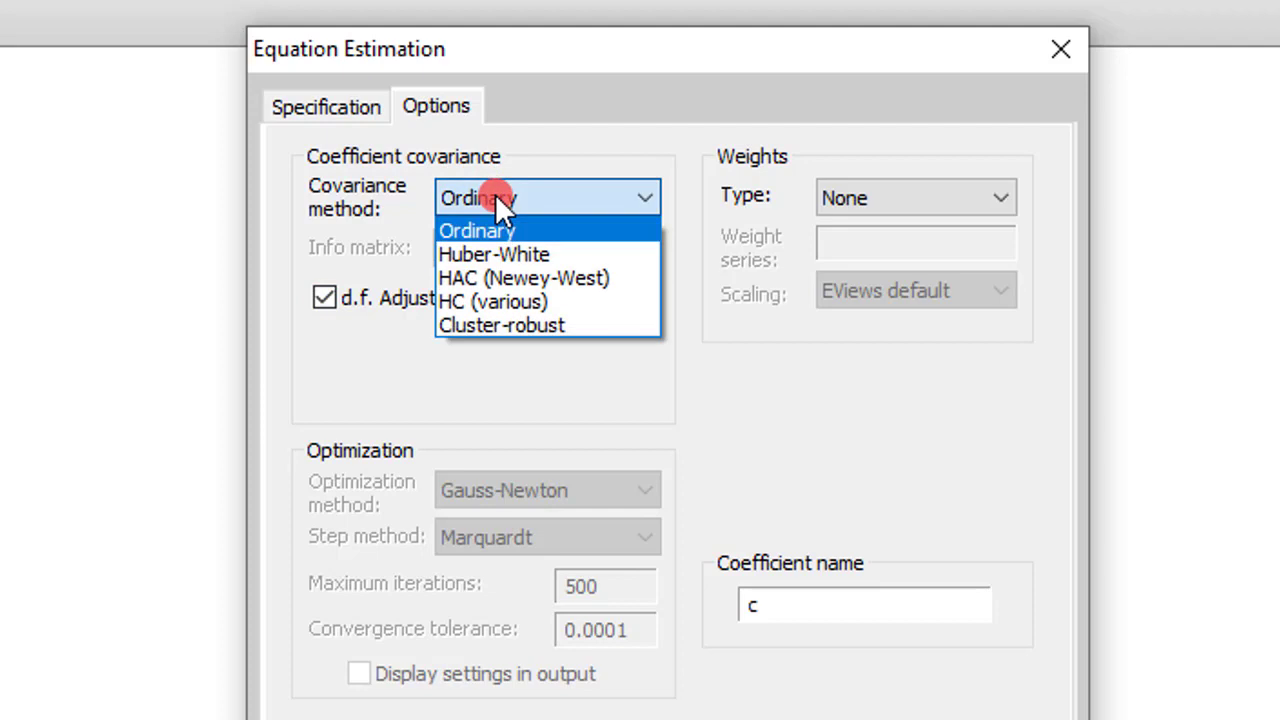
left_click(515, 256)
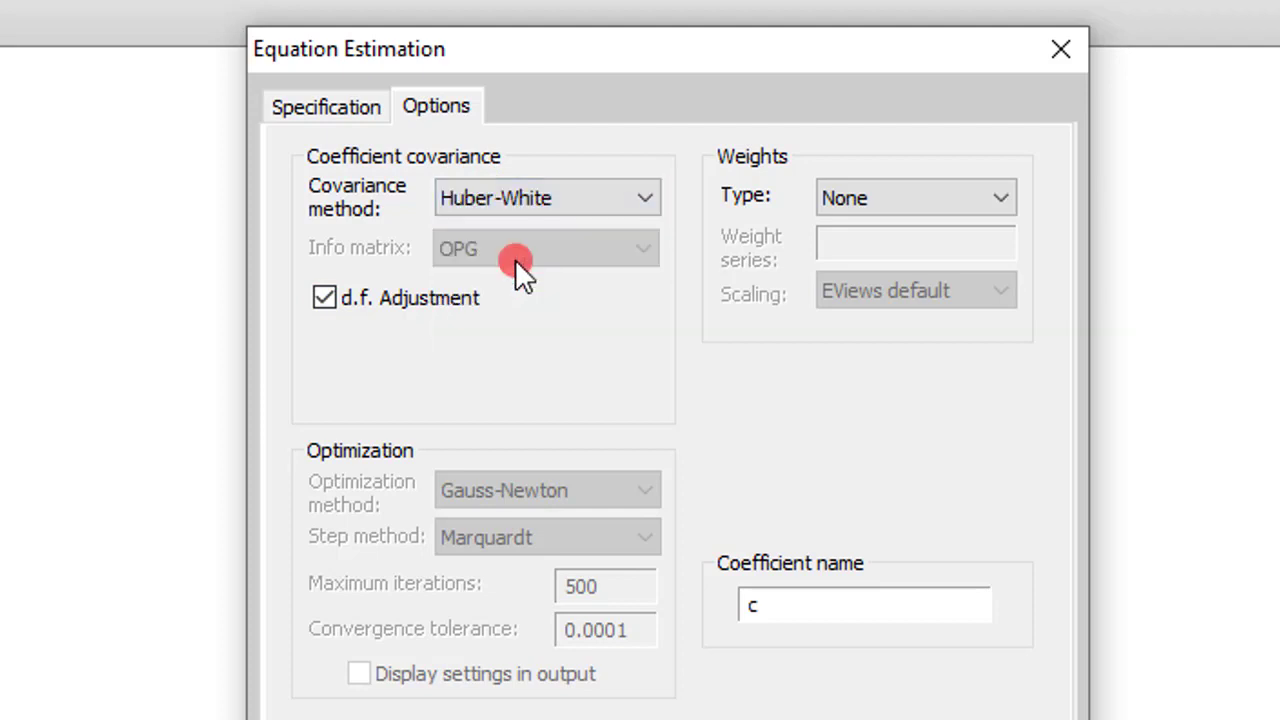
left_click(299, 103)
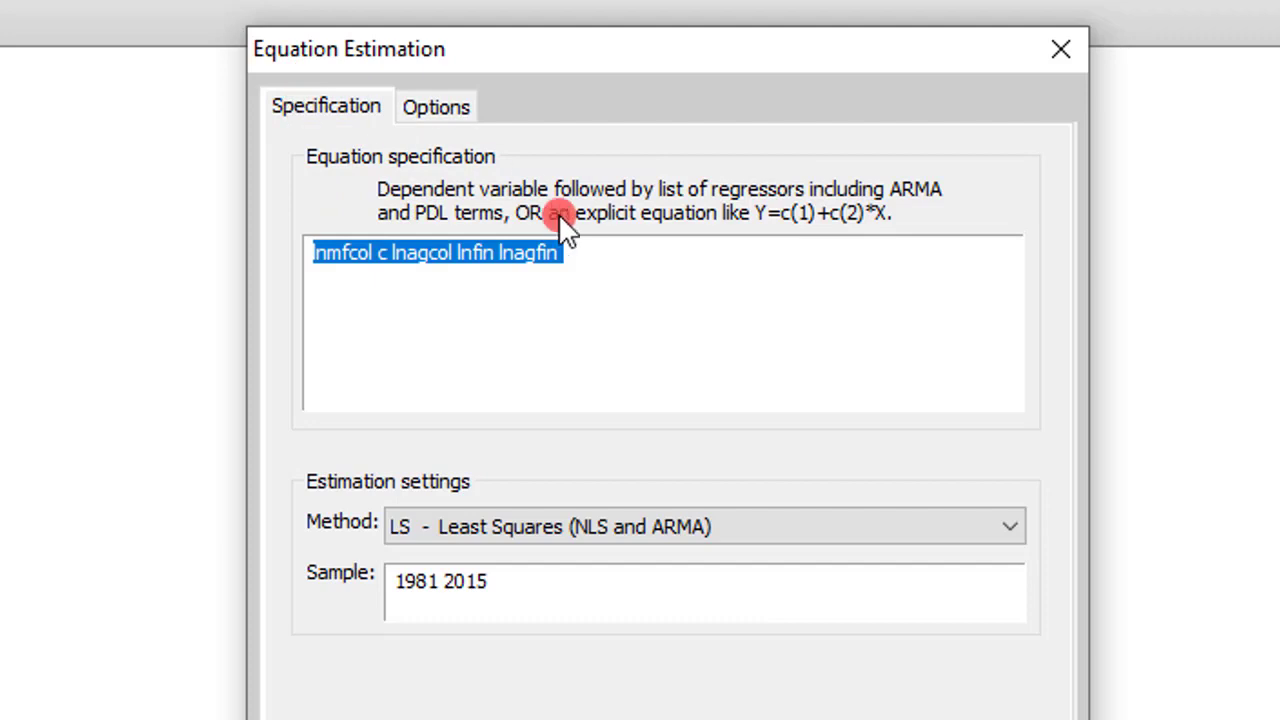
left_click(628, 276)
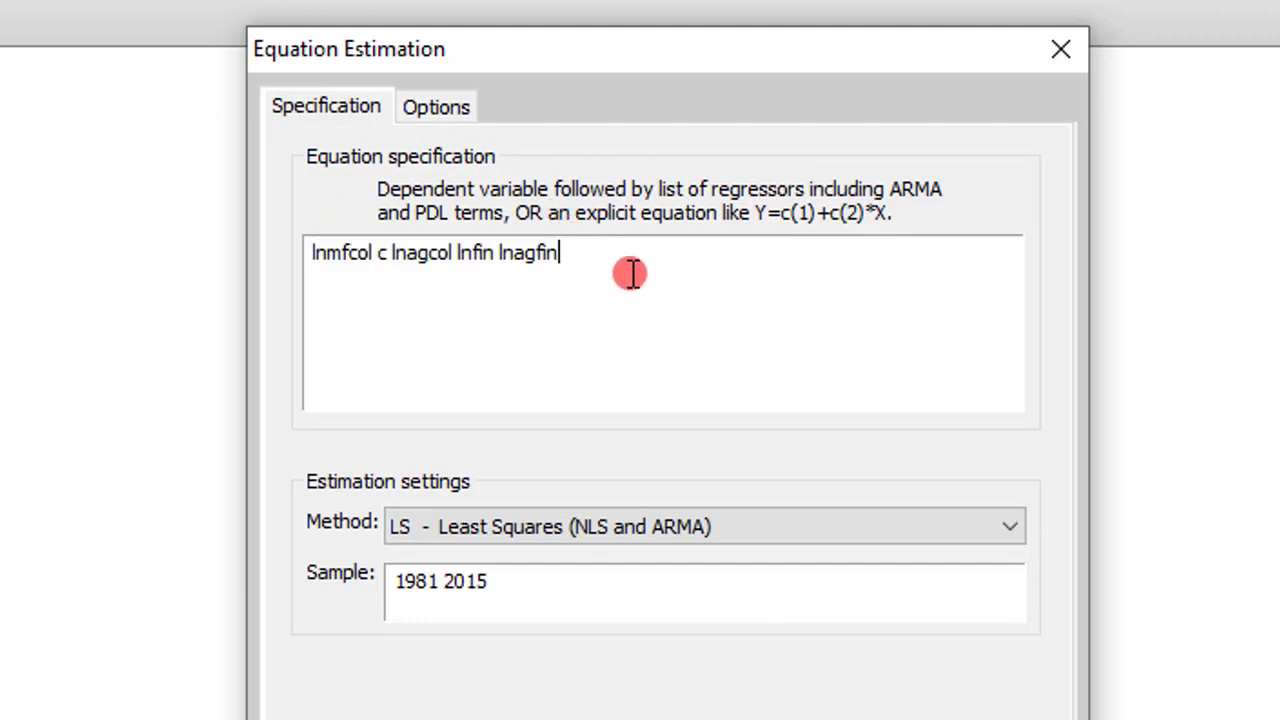
Step: Estimate the equation and highlight the LNAGFIN row (coefficient 0.168918, p=0.0001)
left_click(838, 706)
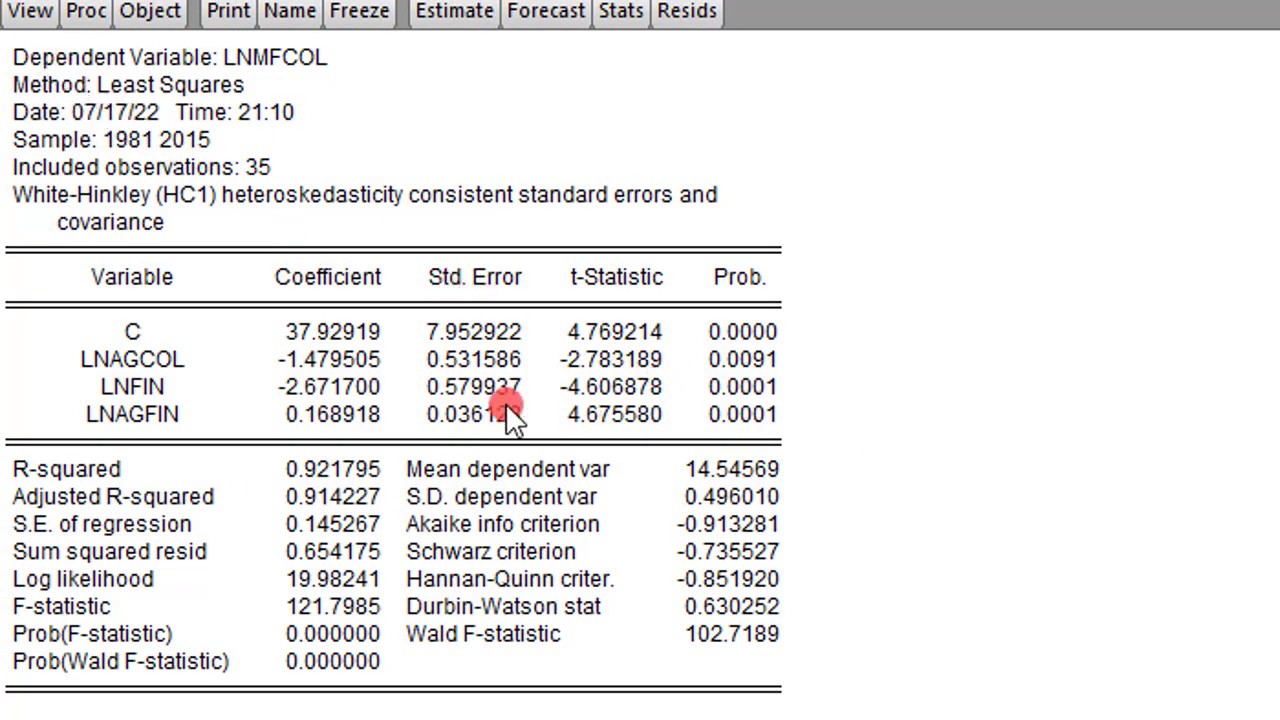
left_click(114, 418)
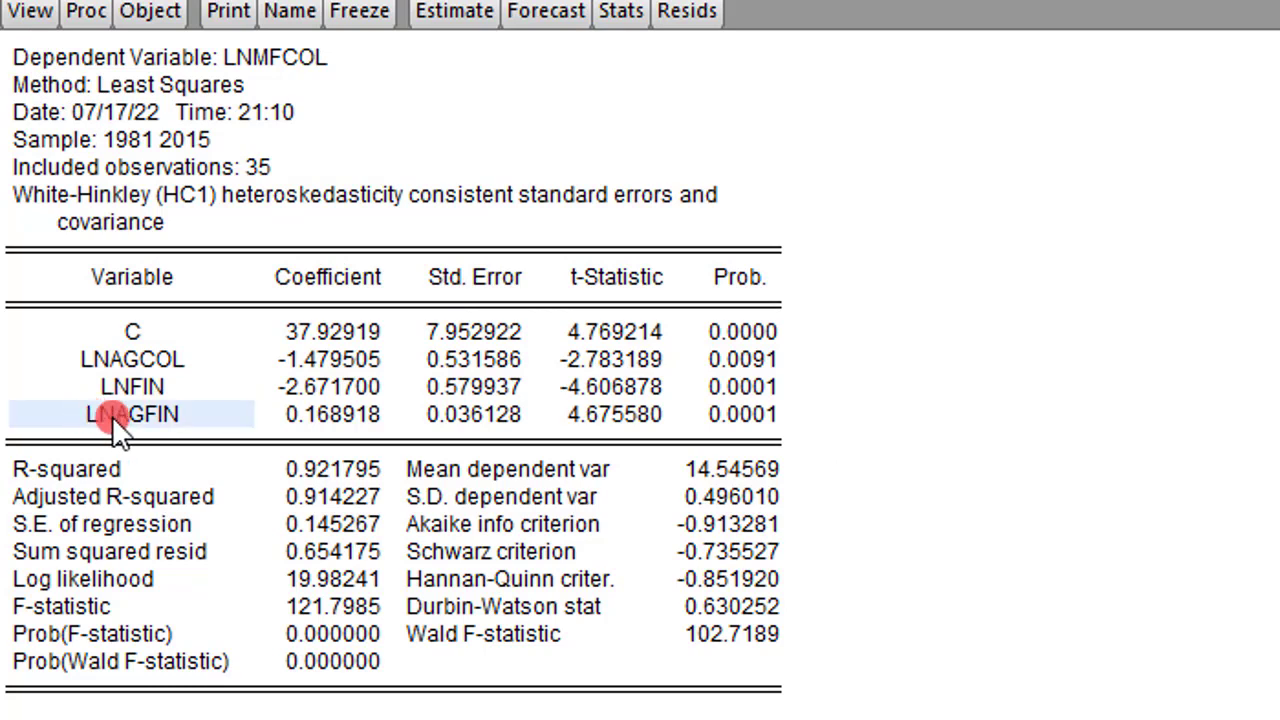
left_click_drag(240, 414, 741, 421)
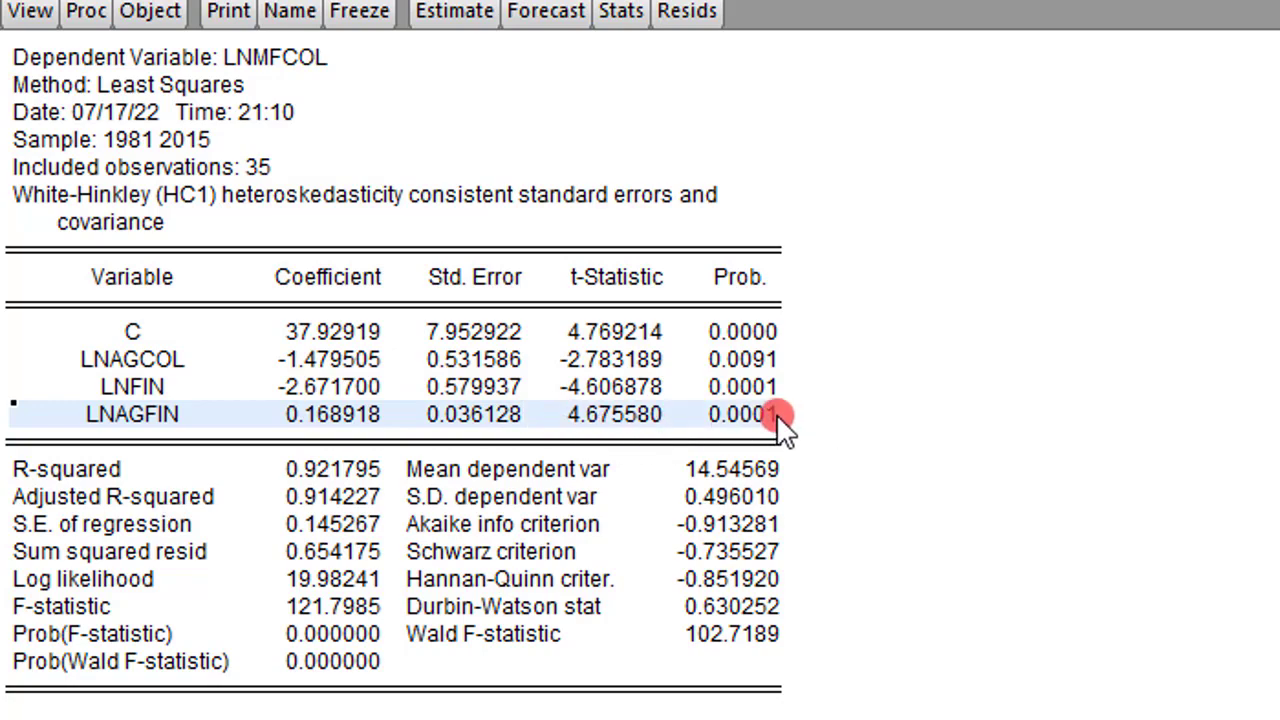
Step: Highlight the estimation output from the LNAGFIN row down to Log likelihood
left_click_drag(778, 416, 1246, 606)
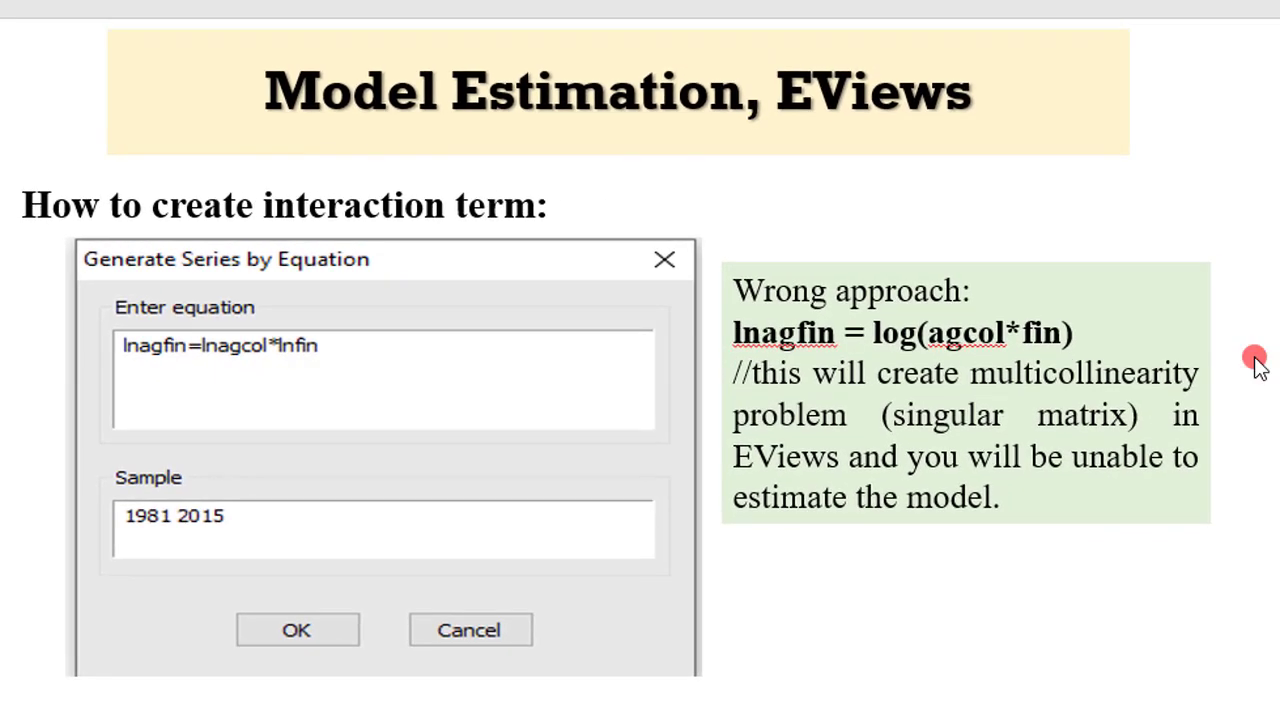